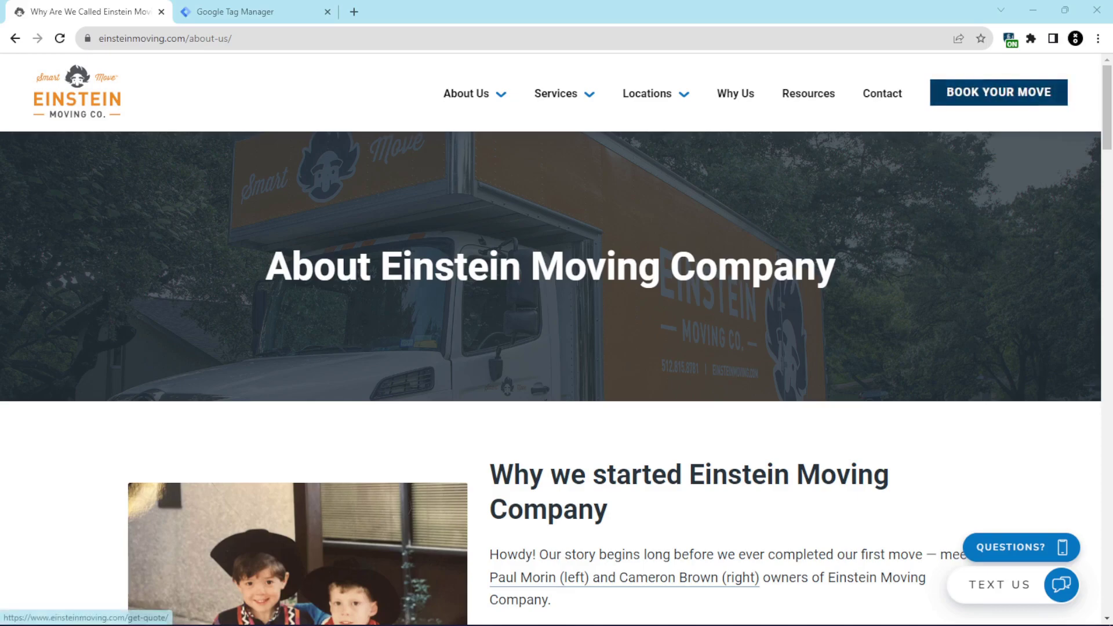
Load Einstein Moving's Get Your Instant Quote page at /get-quote/#/get-quote via BOOK YOUR MOVE.
click(998, 92)
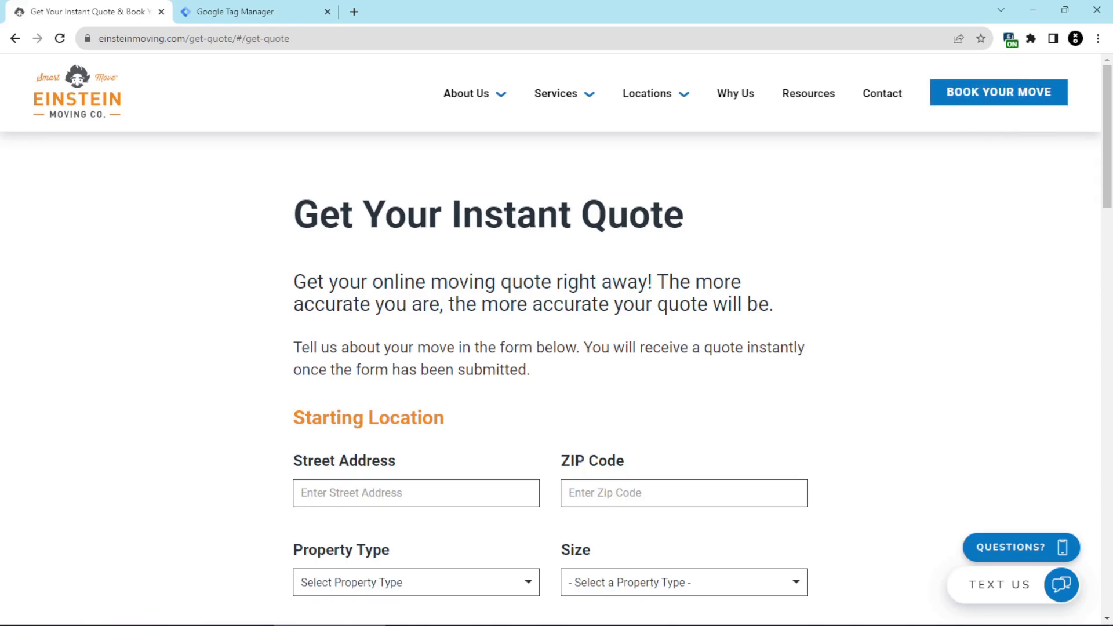
Print location.href, location.hostname and document.referrer in the DevTools console, then return to Tag Manager.
key(F12)
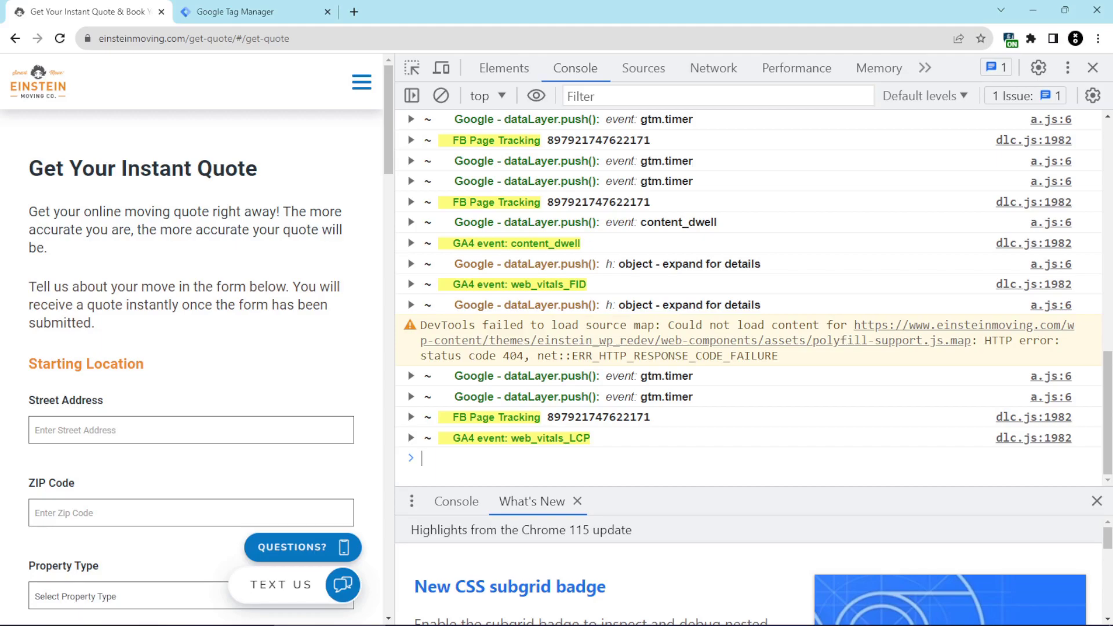
text(location.href)
key(Return)
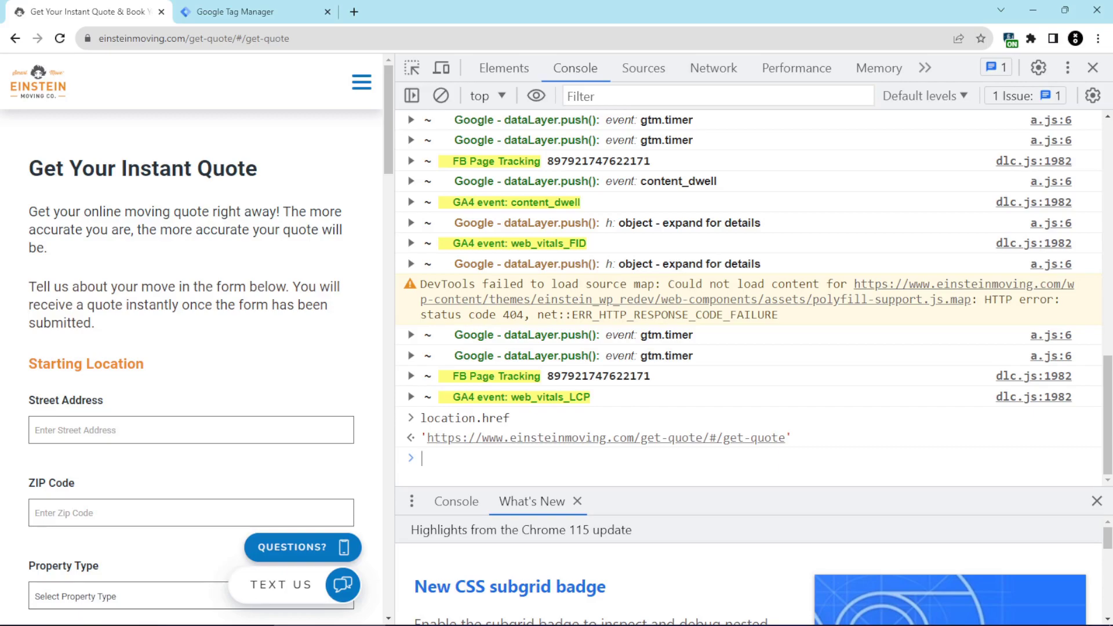
text(location.h)
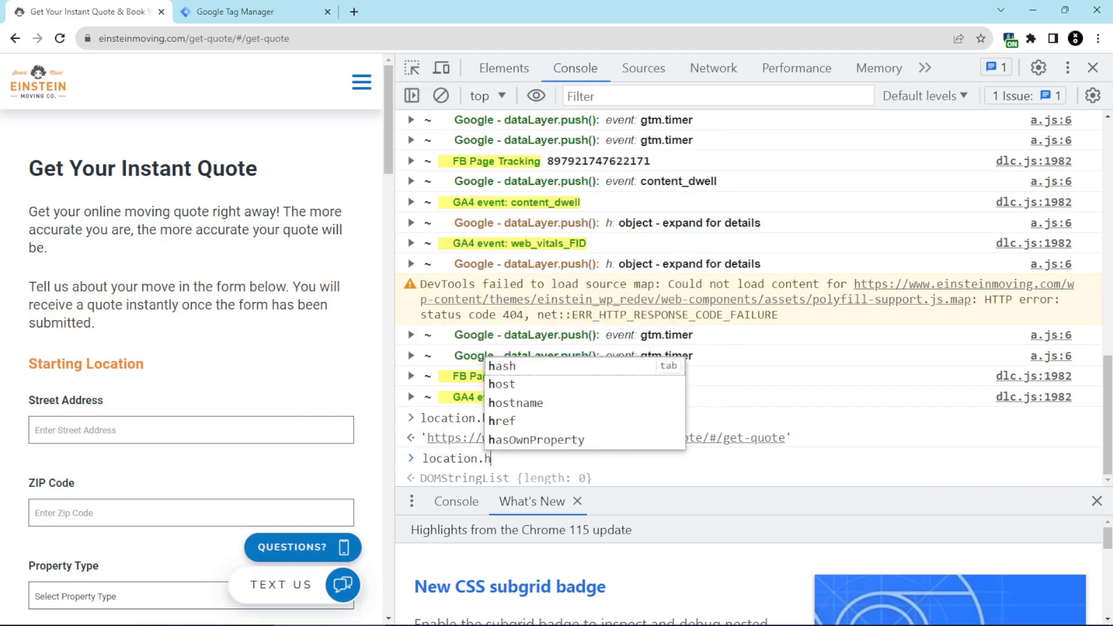
text(ostname)
key(Return)
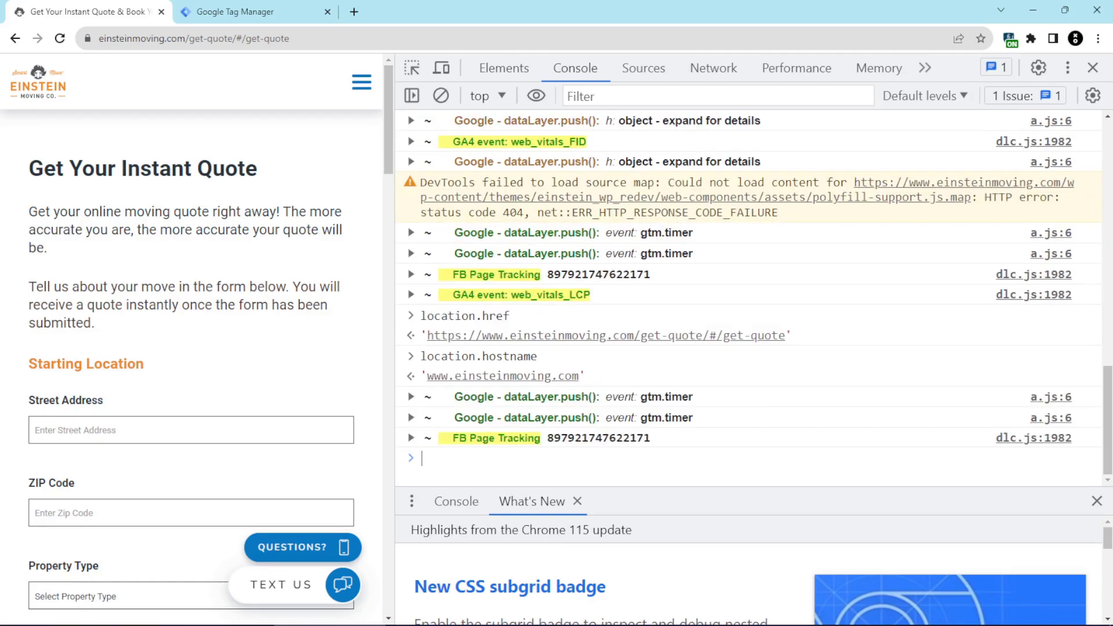
text(document.referrer)
key(Return)
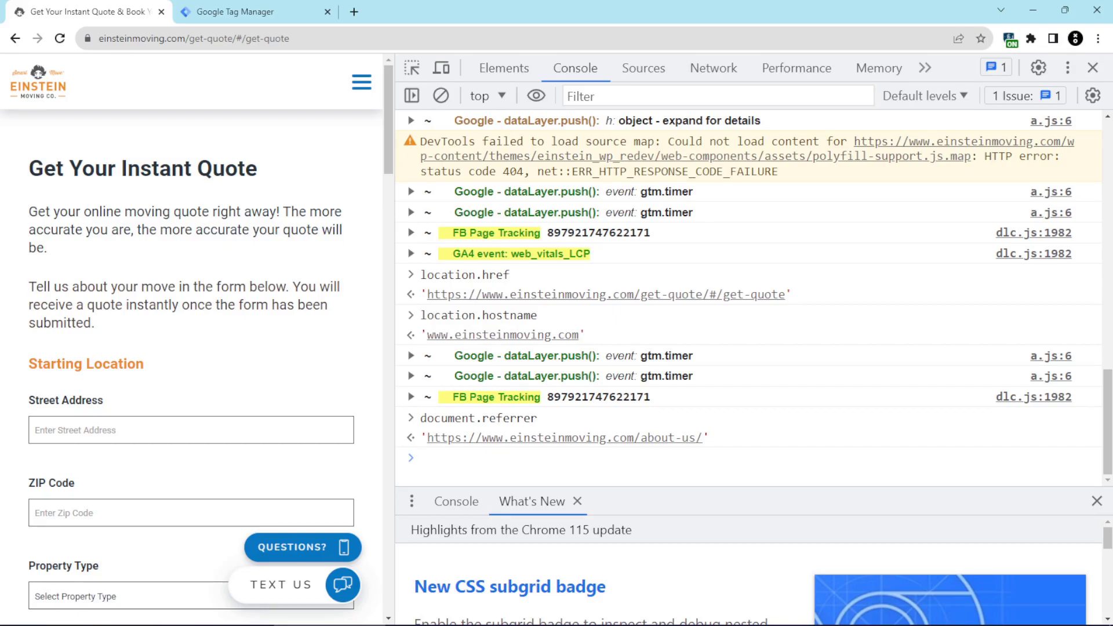
key(ctrl+Tab)
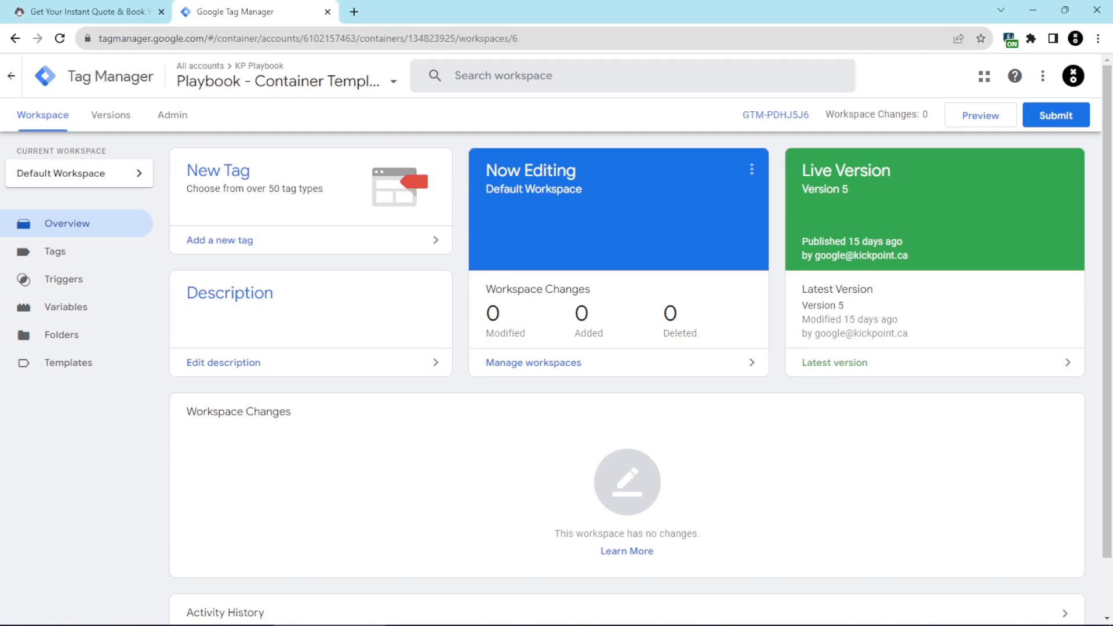
Save a new JavaScript Variable 'JSV - location.href' with Global Variable Name location.href.
click(66, 307)
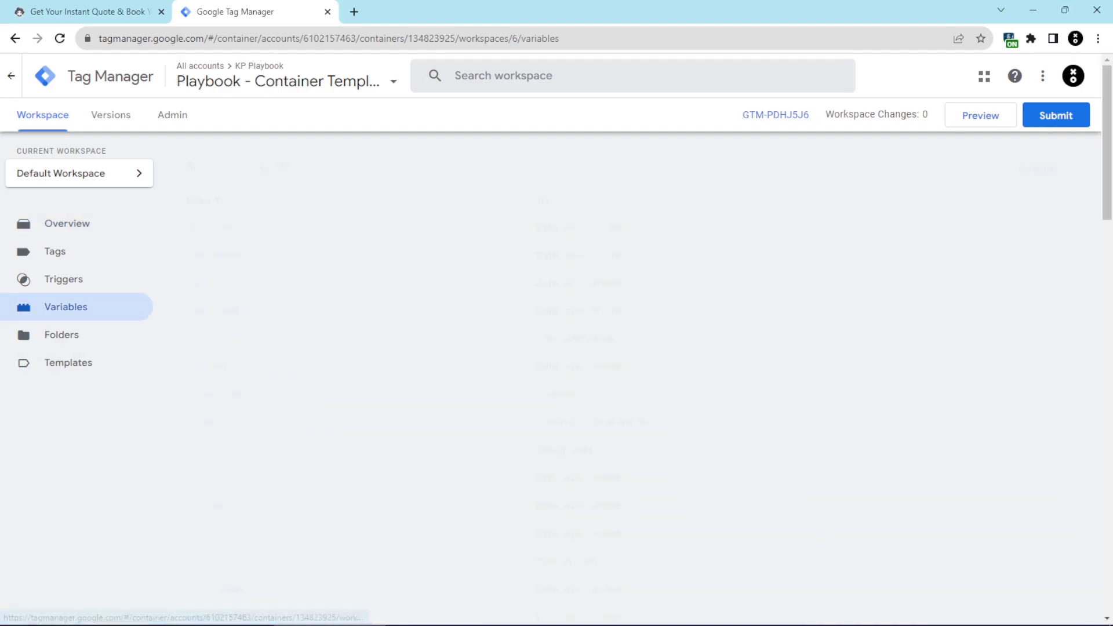
scroll(552, 338, down, 15)
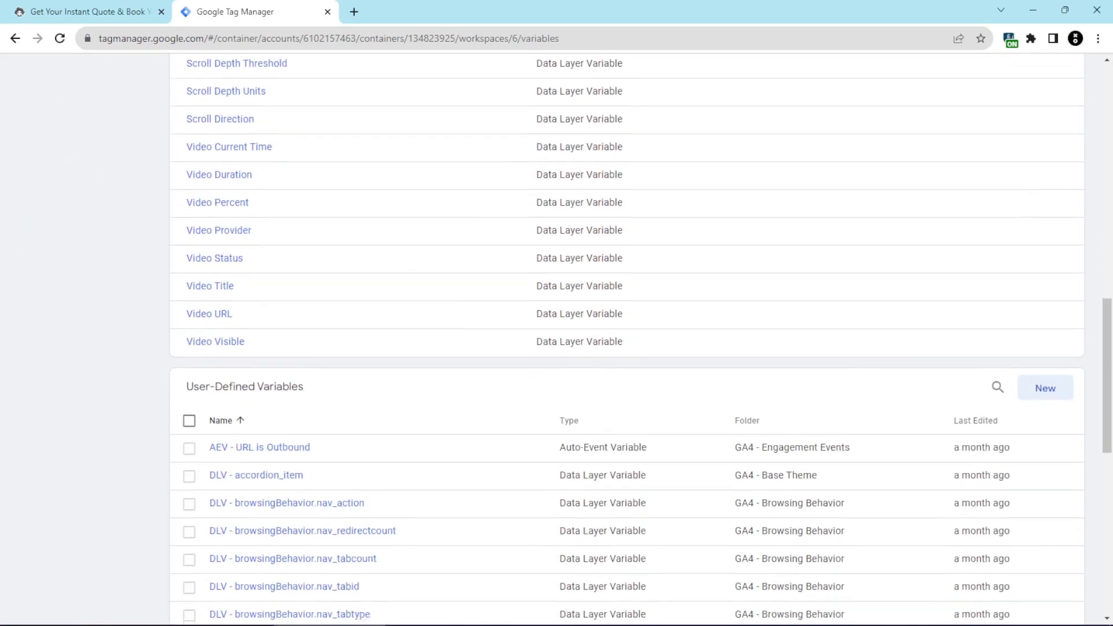
scroll(1045, 348, down, 2)
click(1045, 273)
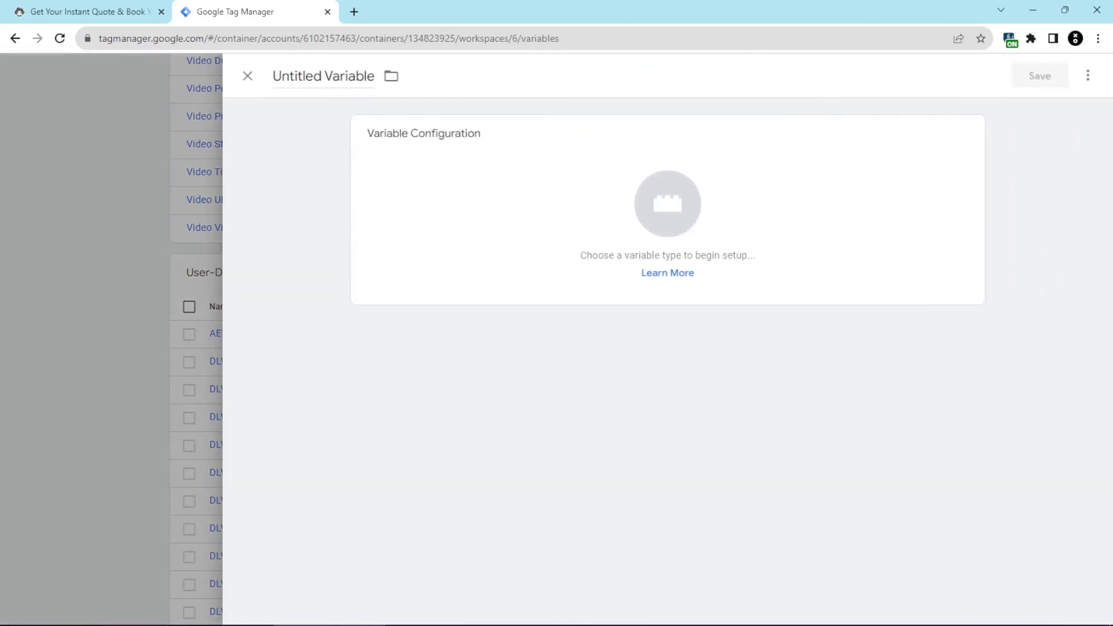
click(324, 76)
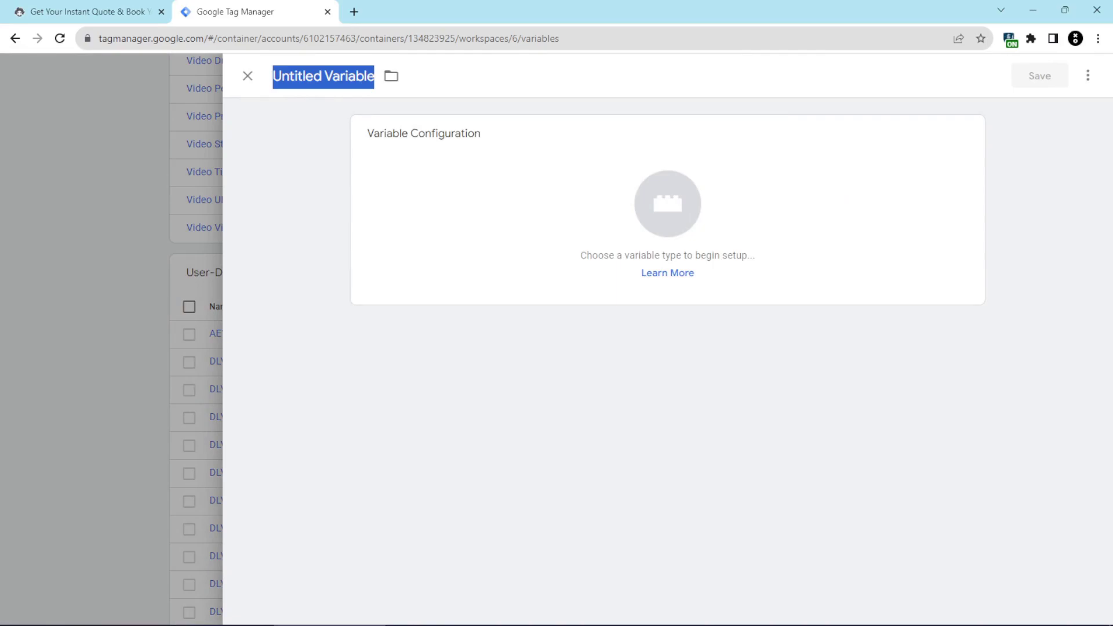
key(BackSpace)
text(JSV - location.href)
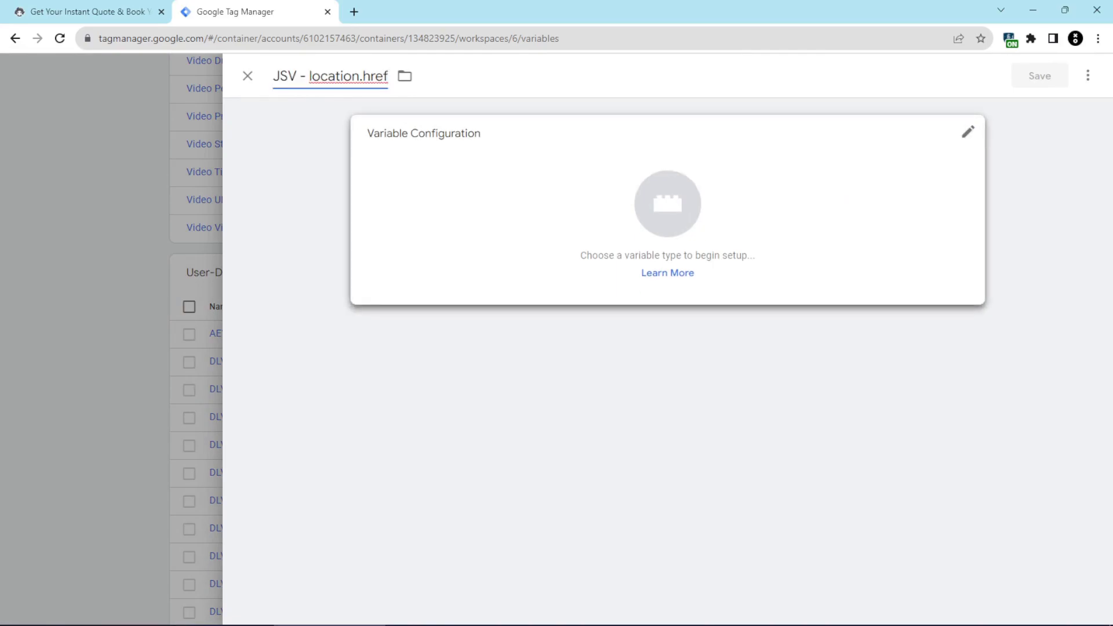
click(668, 204)
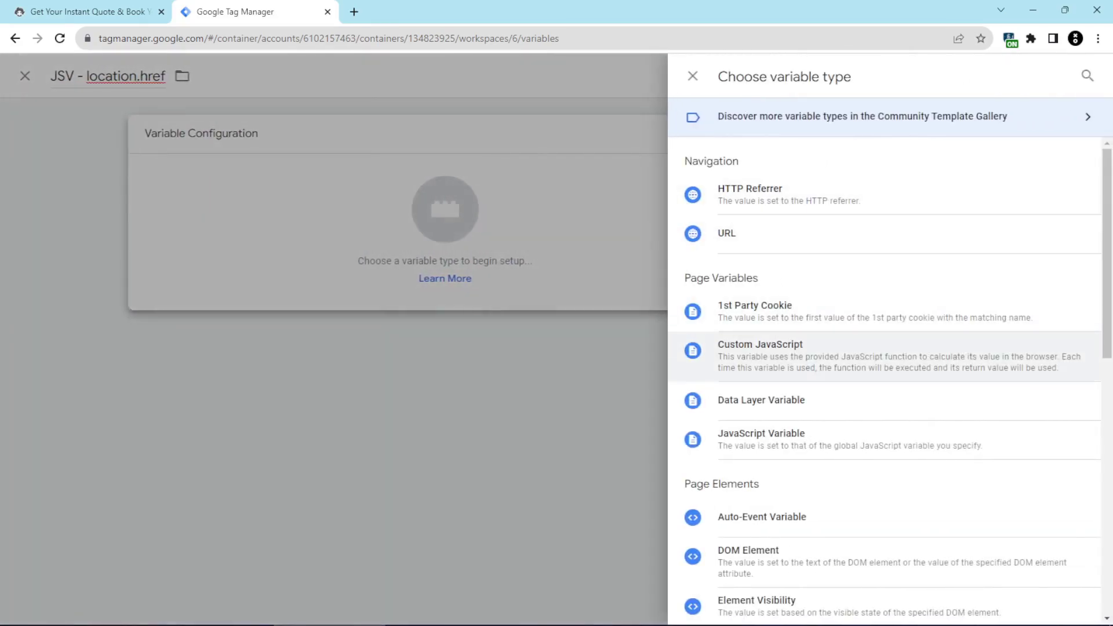
click(761, 439)
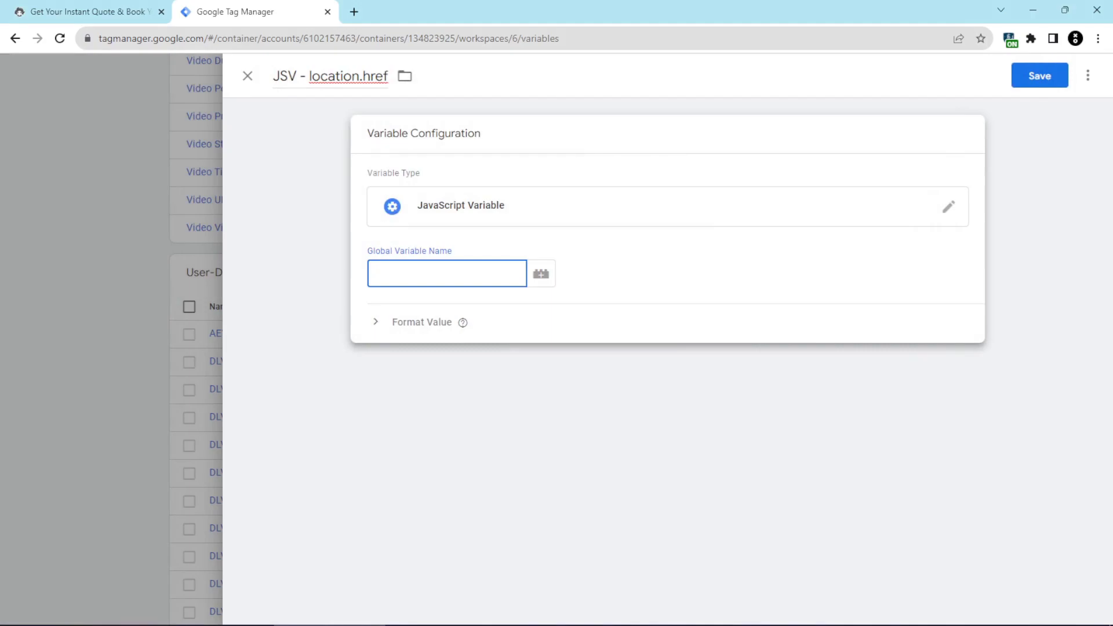
text(location.href)
click(1040, 75)
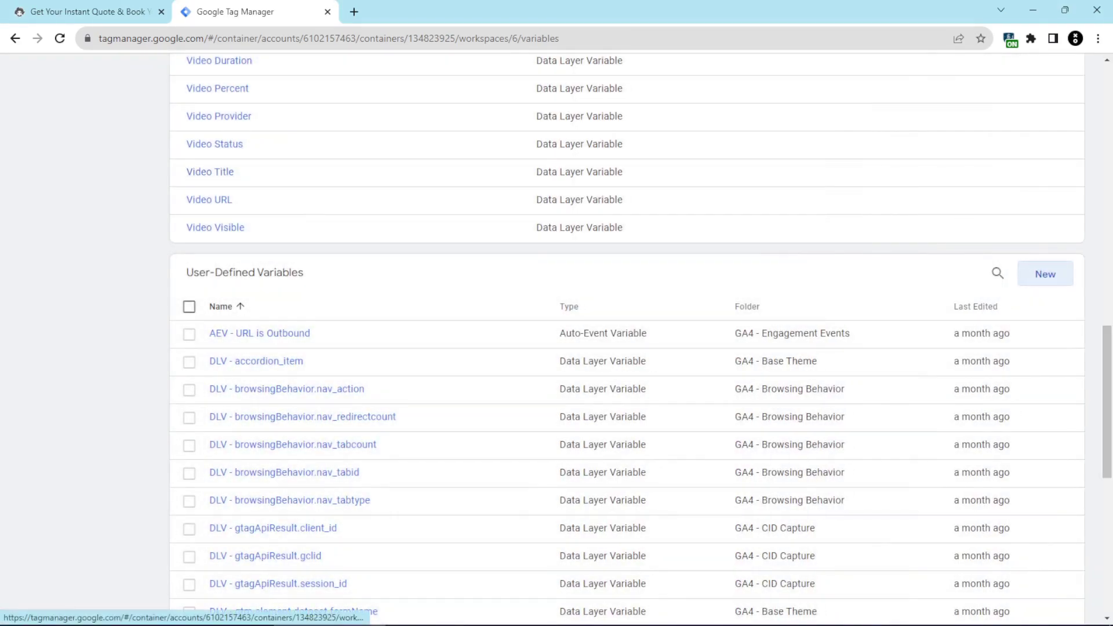
In the GA4 - Event - page_view tag, replace page_location's {{Page URL}} with {{JSV - location.href}}.
scroll(197, 142, up, 5)
scroll(221, 313, up, 10)
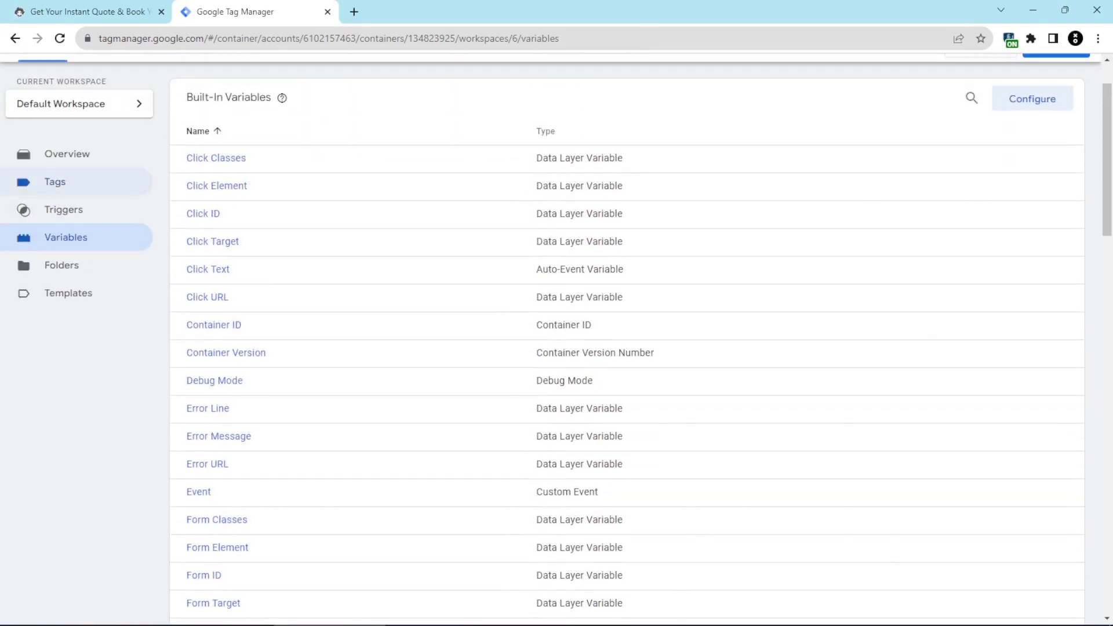
click(55, 182)
scroll(261, 397, down, 4)
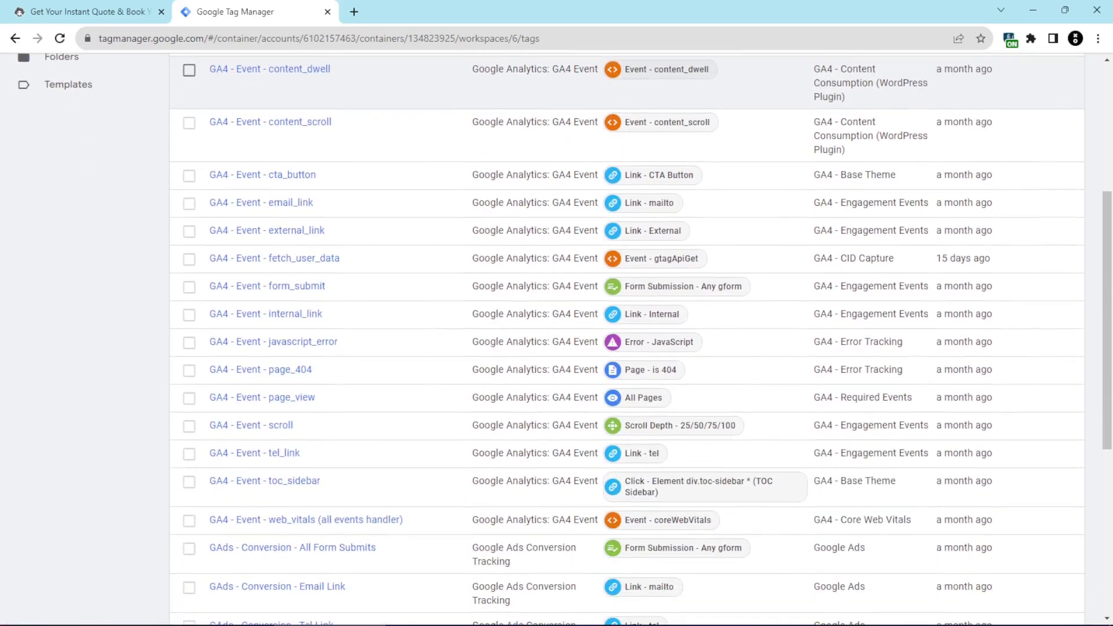
click(262, 397)
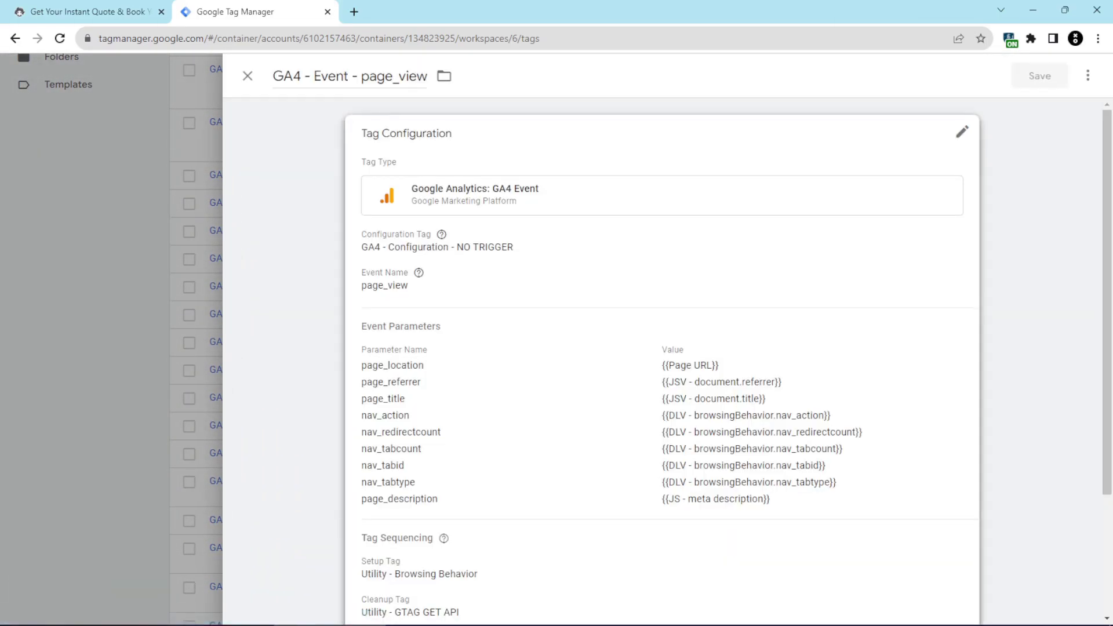
drag(726, 424, 668, 423)
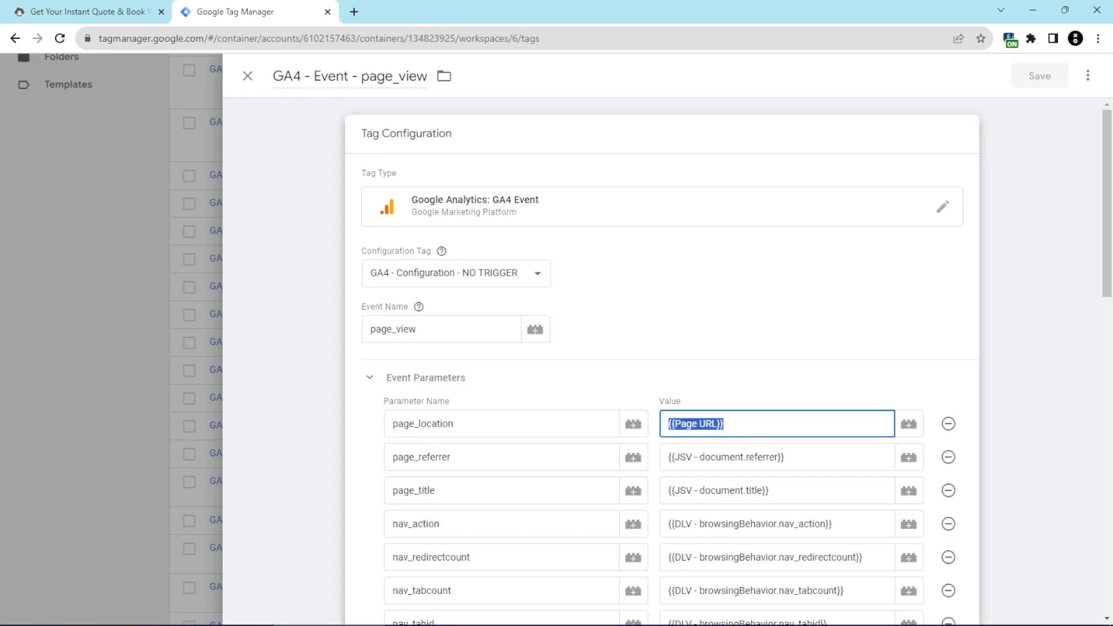
key(BackSpace)
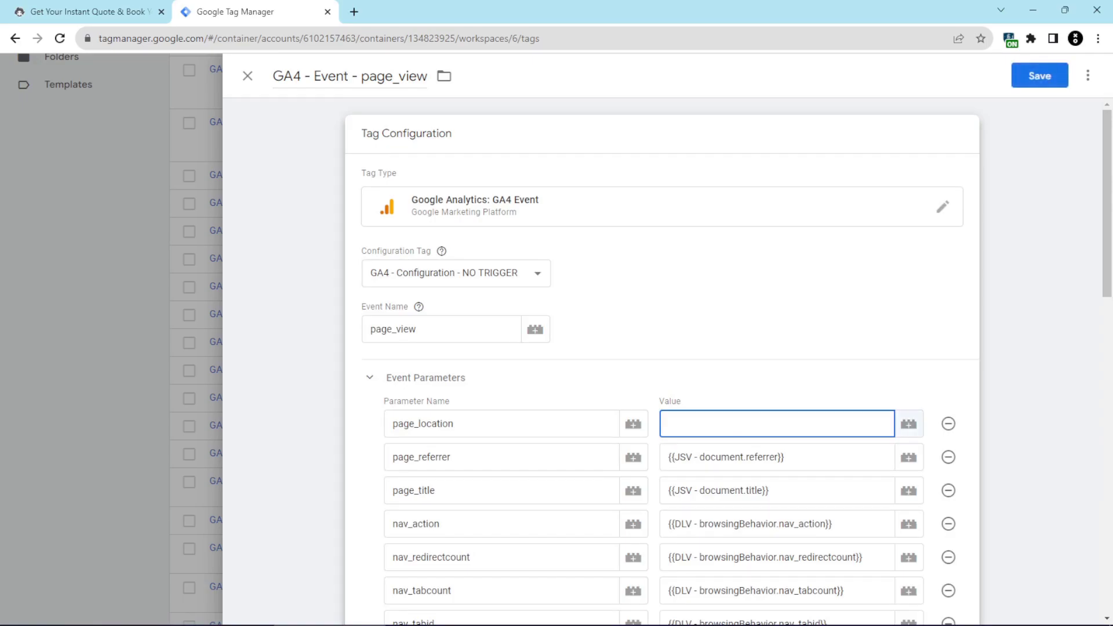
click(909, 424)
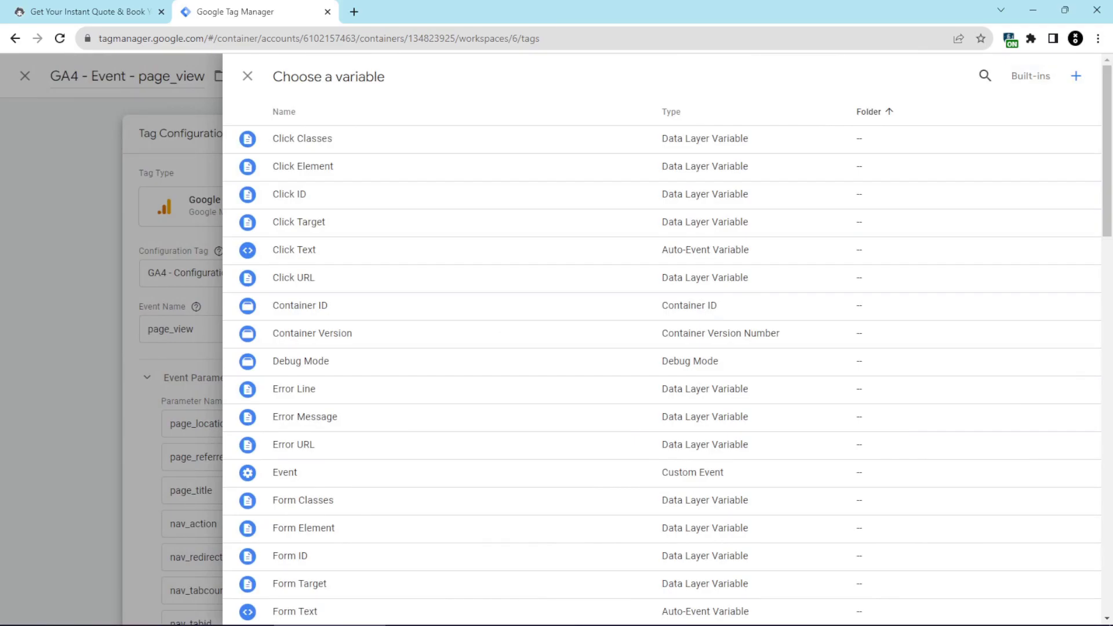
click(986, 76)
click(406, 138)
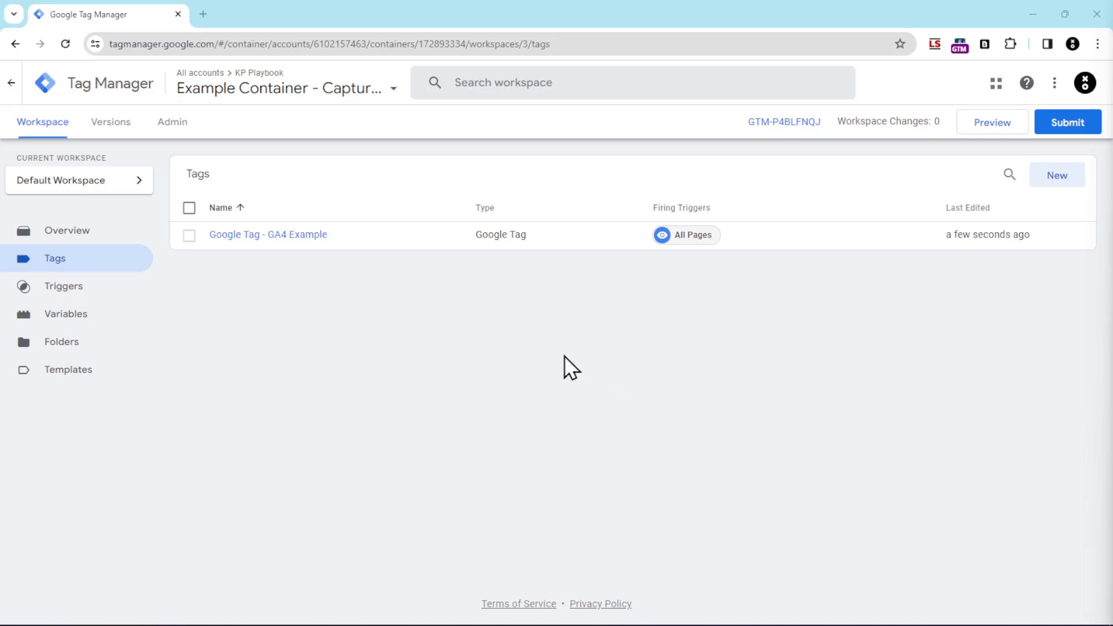
Open Google Tag - GA4 Example and put its Tag Configuration into edit mode.
click(290, 240)
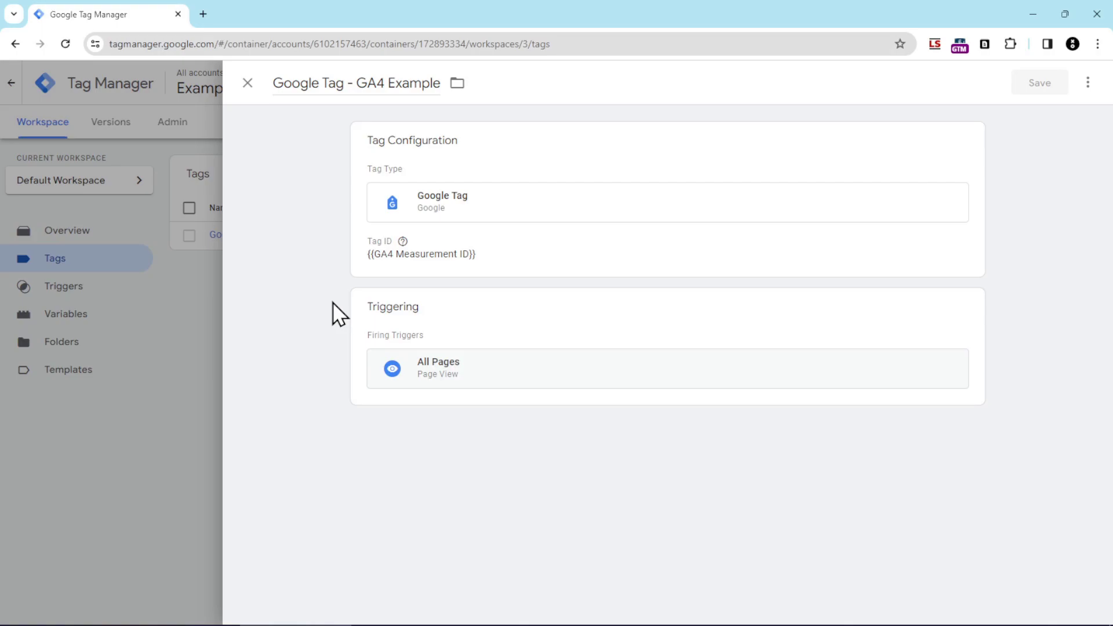
click(568, 262)
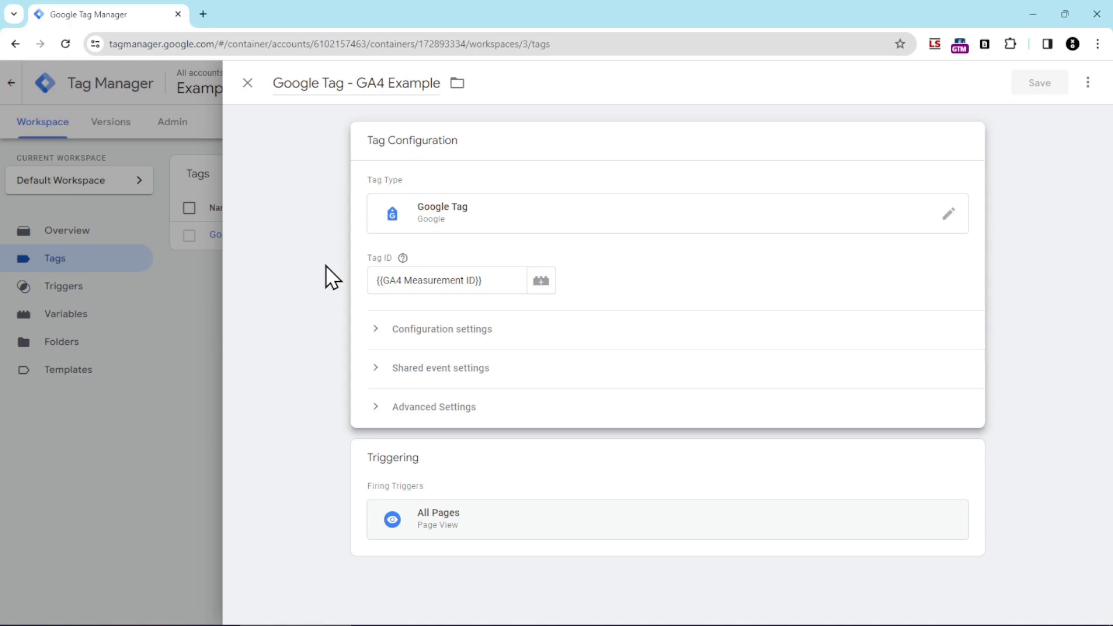
Close the tag editor and inspect the JSV - location.href (for page_location) JavaScript Variable.
click(199, 370)
click(57, 316)
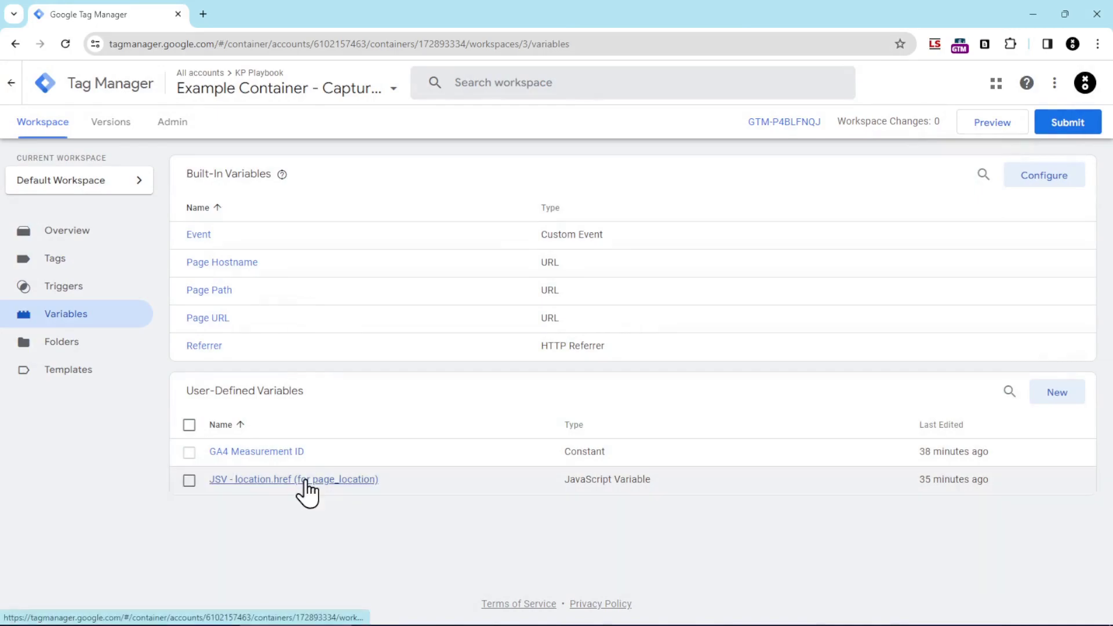
click(306, 480)
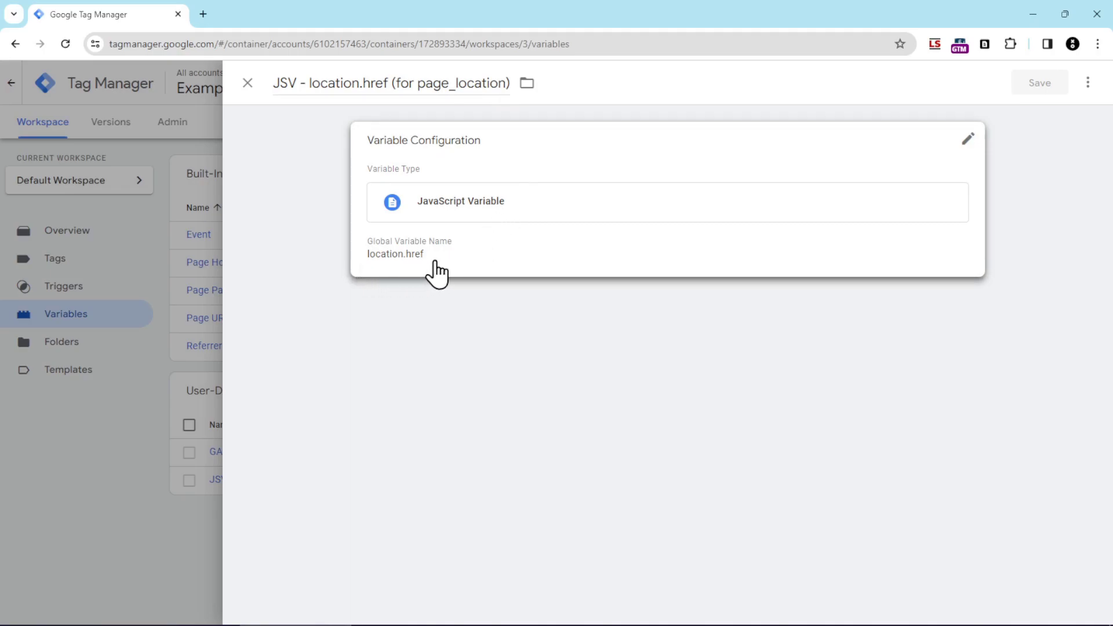
click(203, 347)
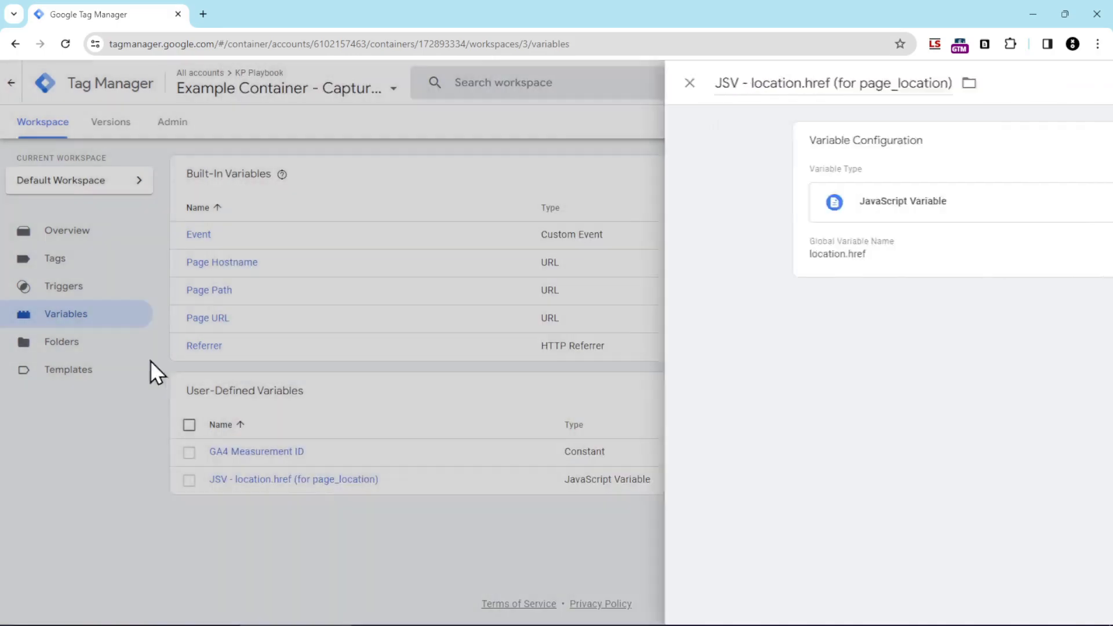
Add shared event parameter page_location = {{JSV - location.href (for page_location)}} to Google Tag - GA4 Example and save.
click(77, 270)
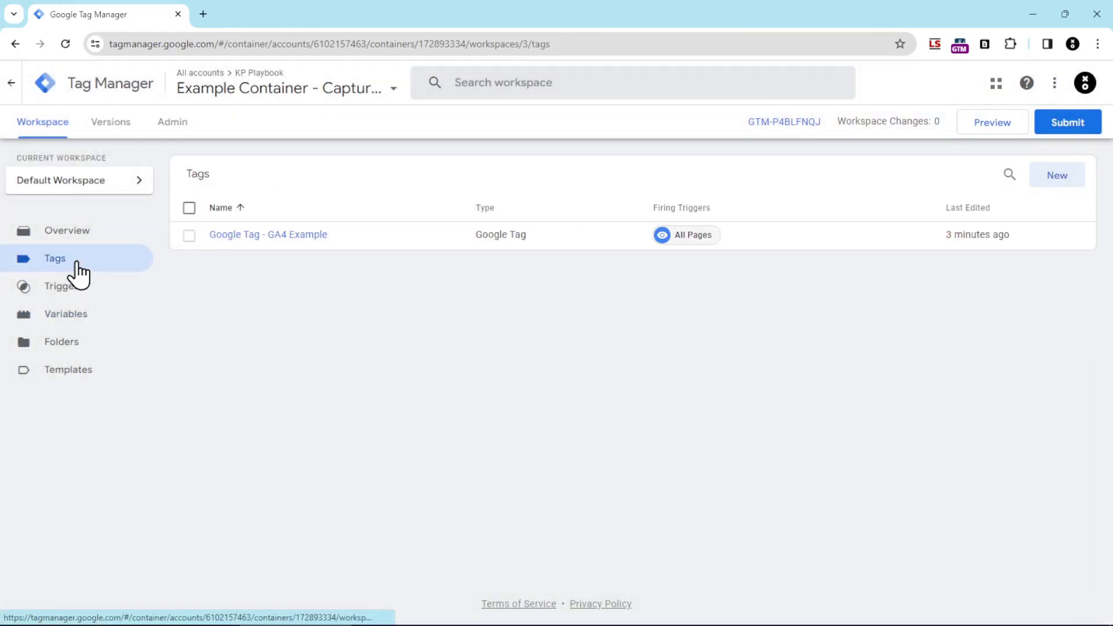
click(255, 238)
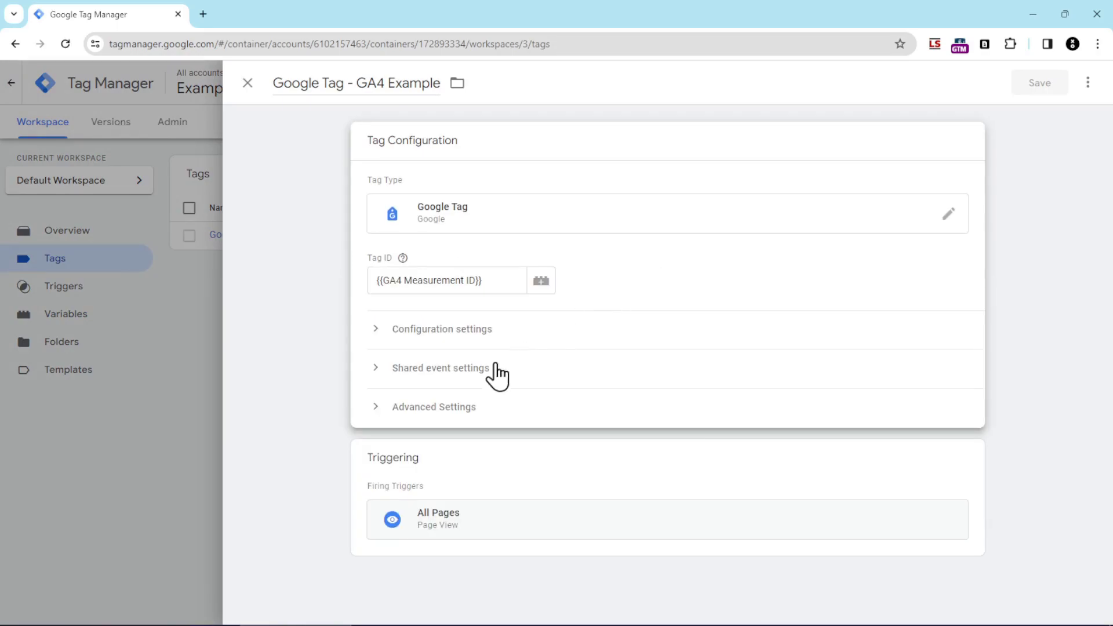
click(455, 370)
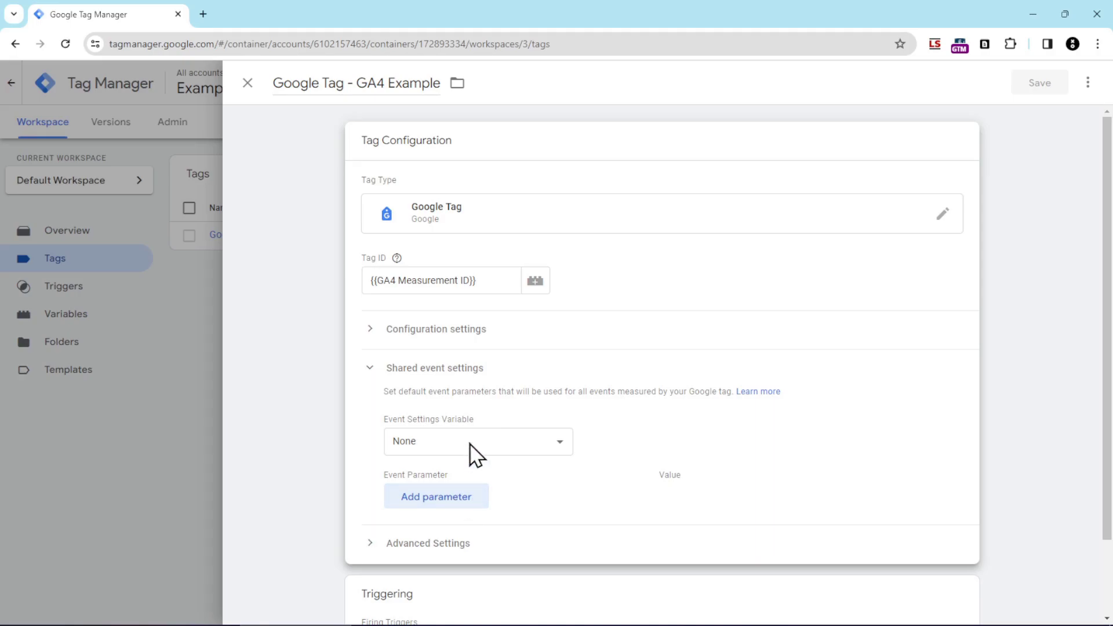
click(446, 511)
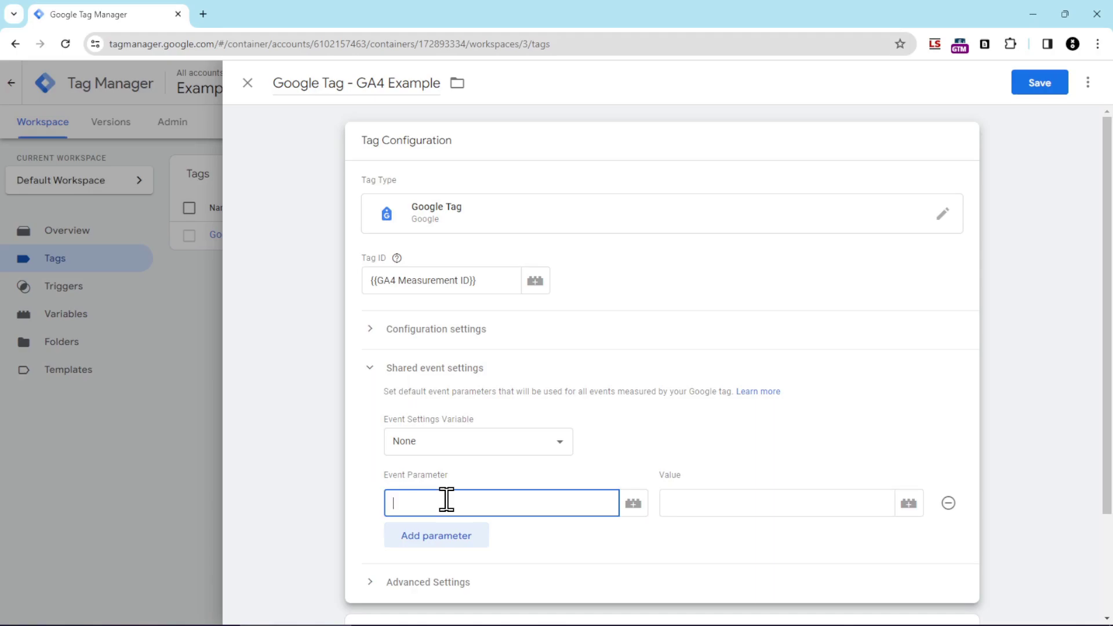
text(page_location)
click(765, 501)
click(908, 504)
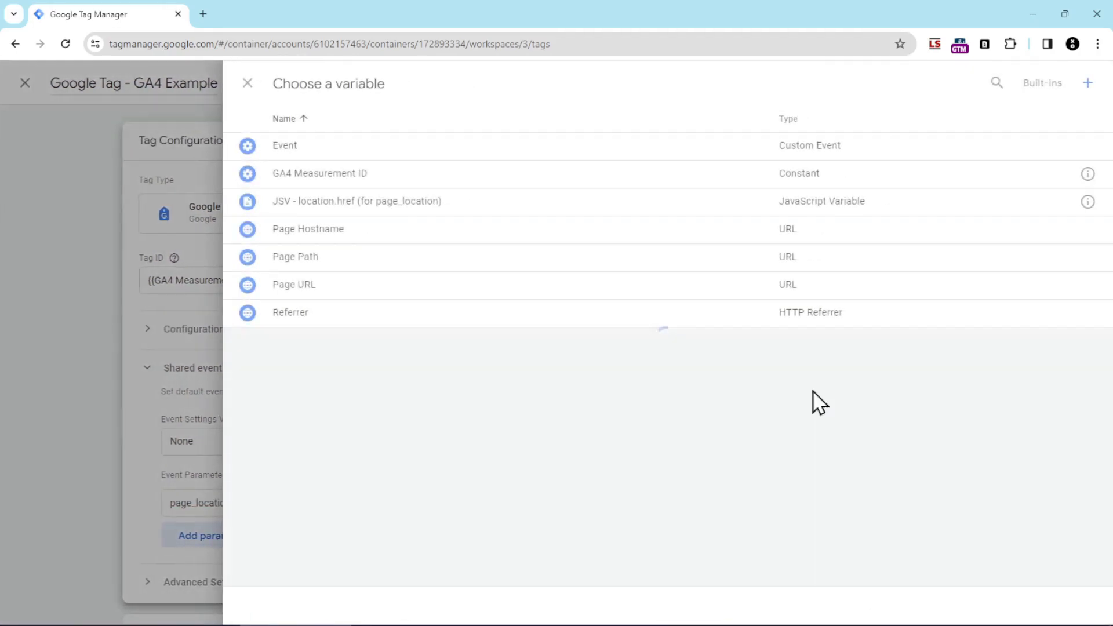
click(617, 201)
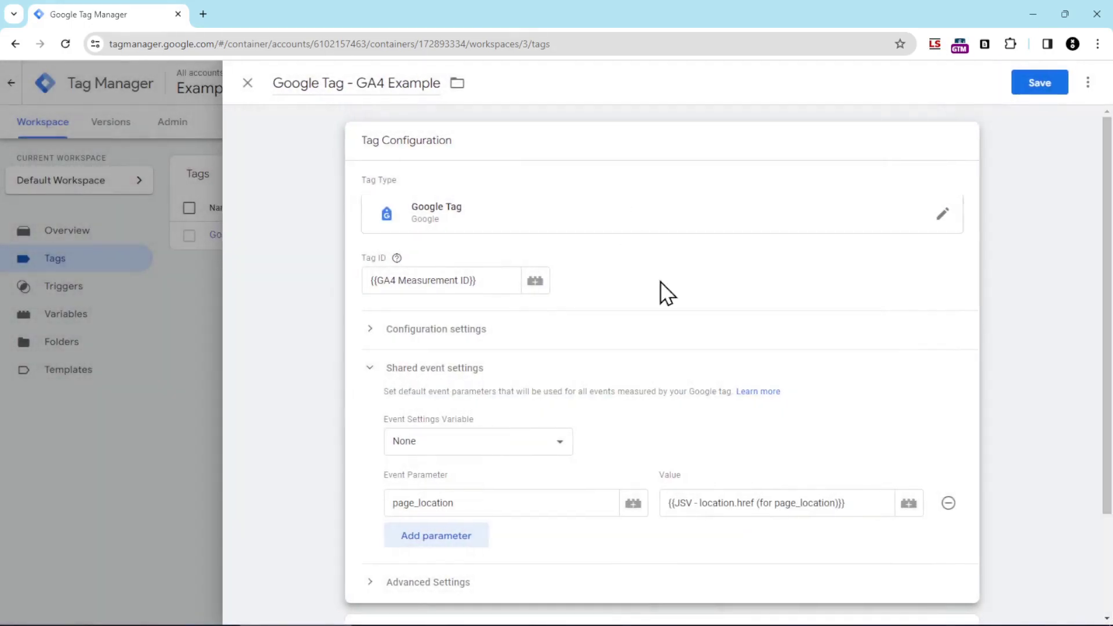
click(1043, 82)
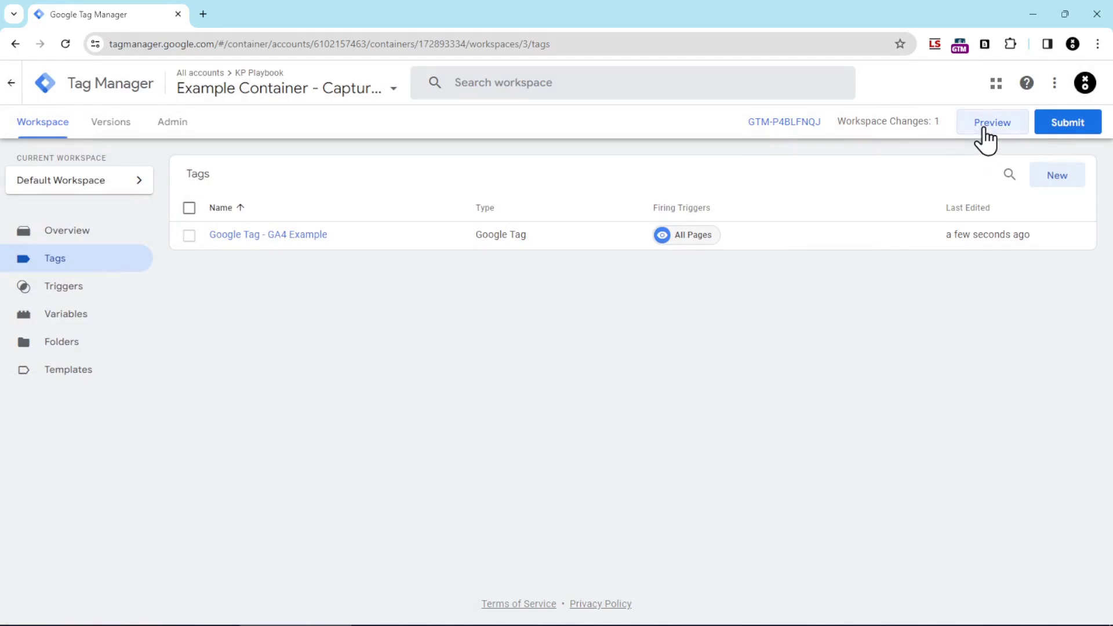
click(985, 129)
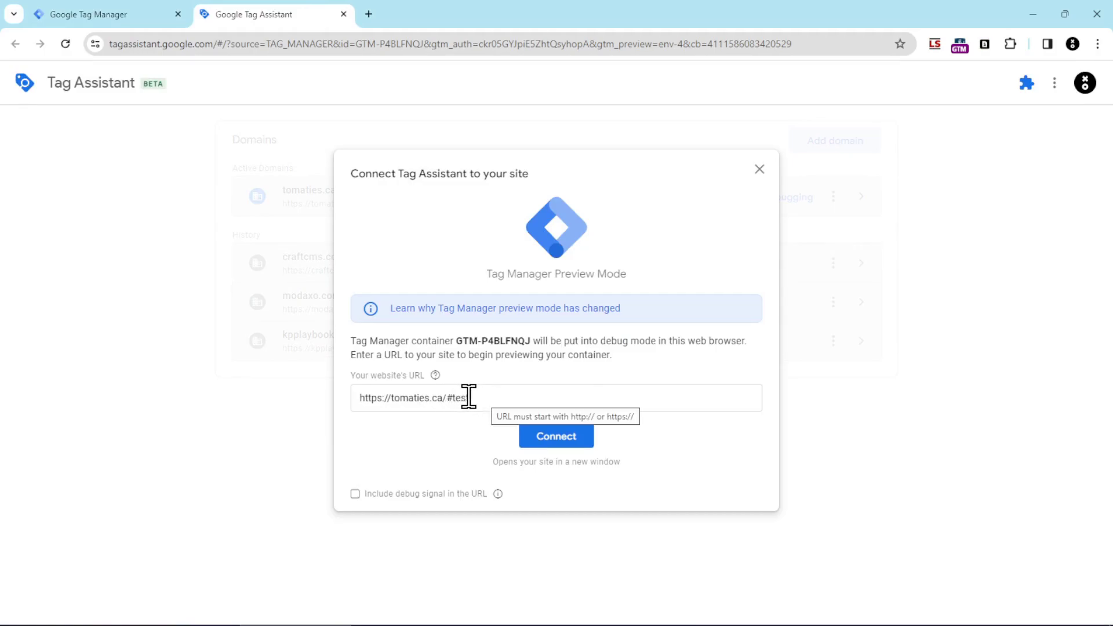
click(558, 440)
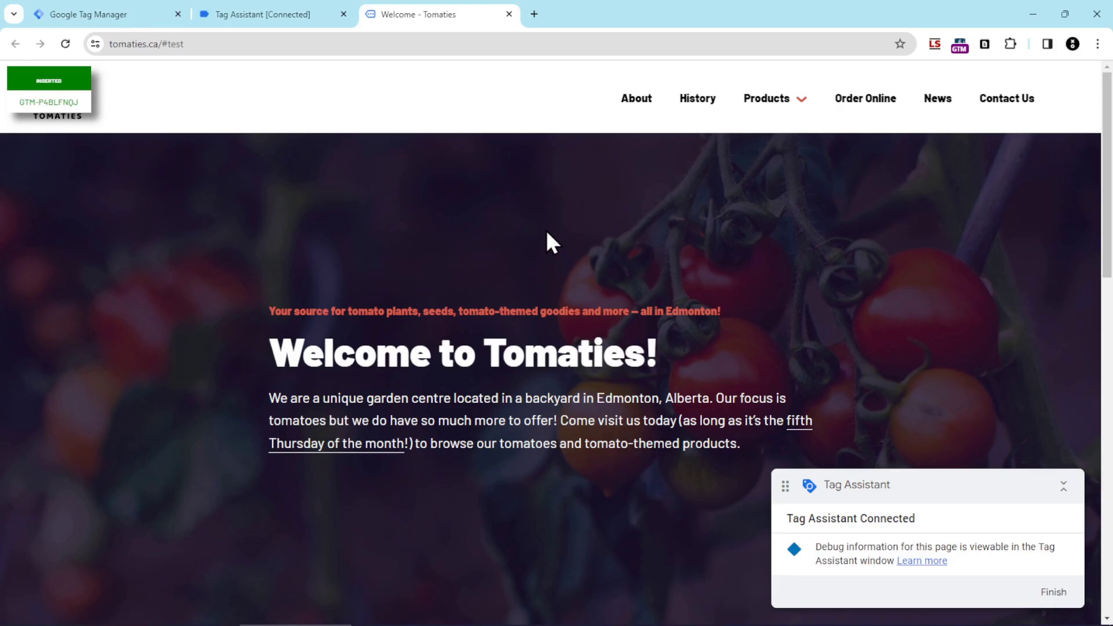
Show the Omnibug DevTools panel and reload tomaties.ca/#test to capture tracking requests.
key(F12)
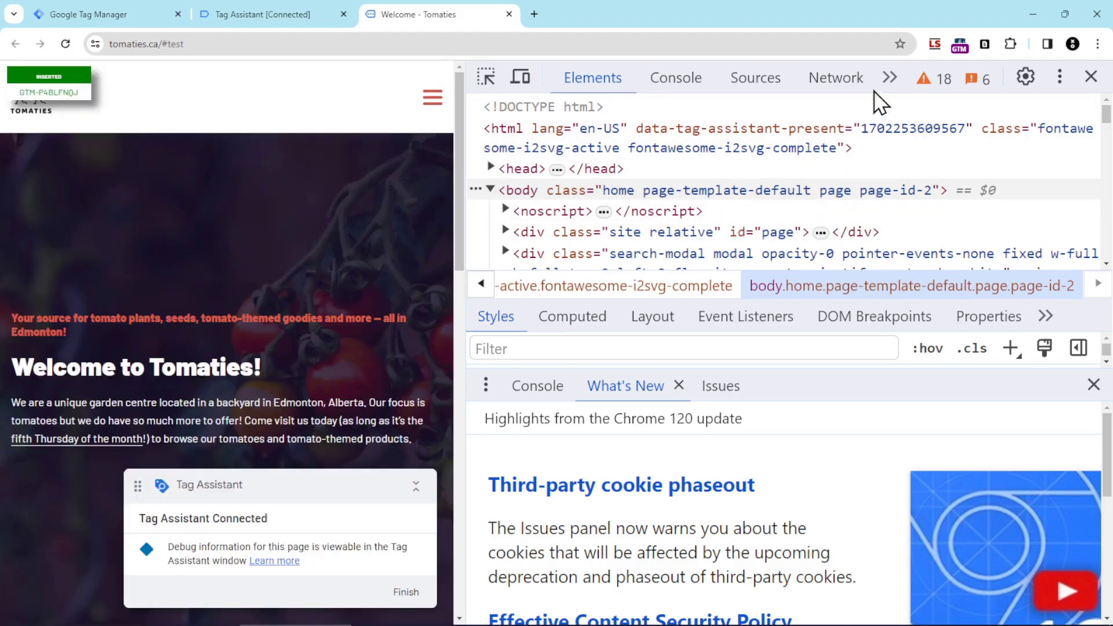
click(887, 79)
click(913, 243)
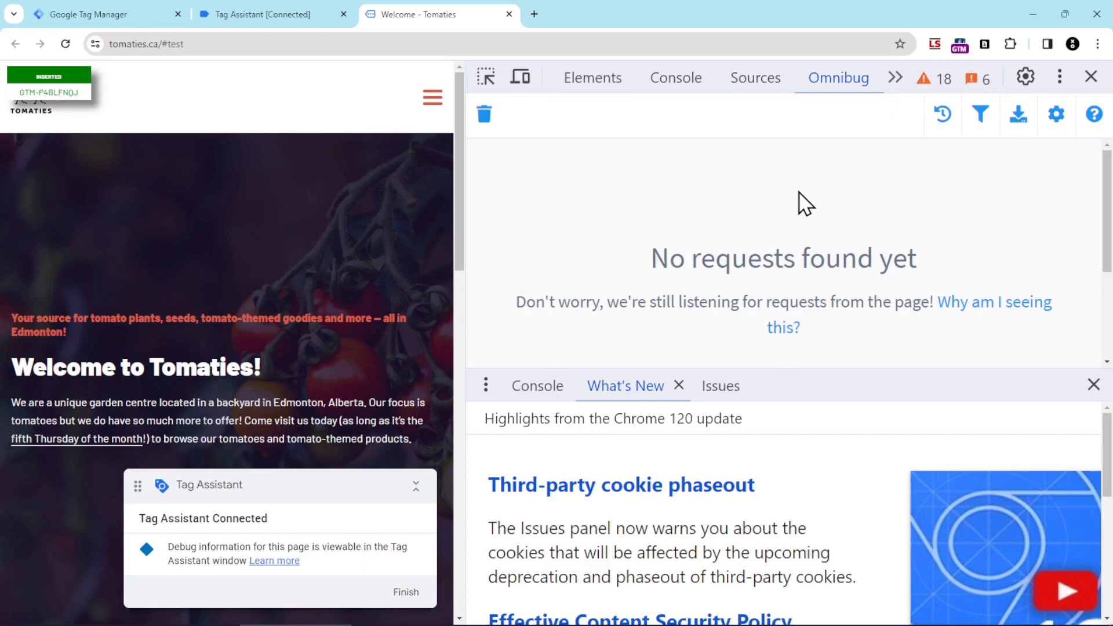
click(61, 47)
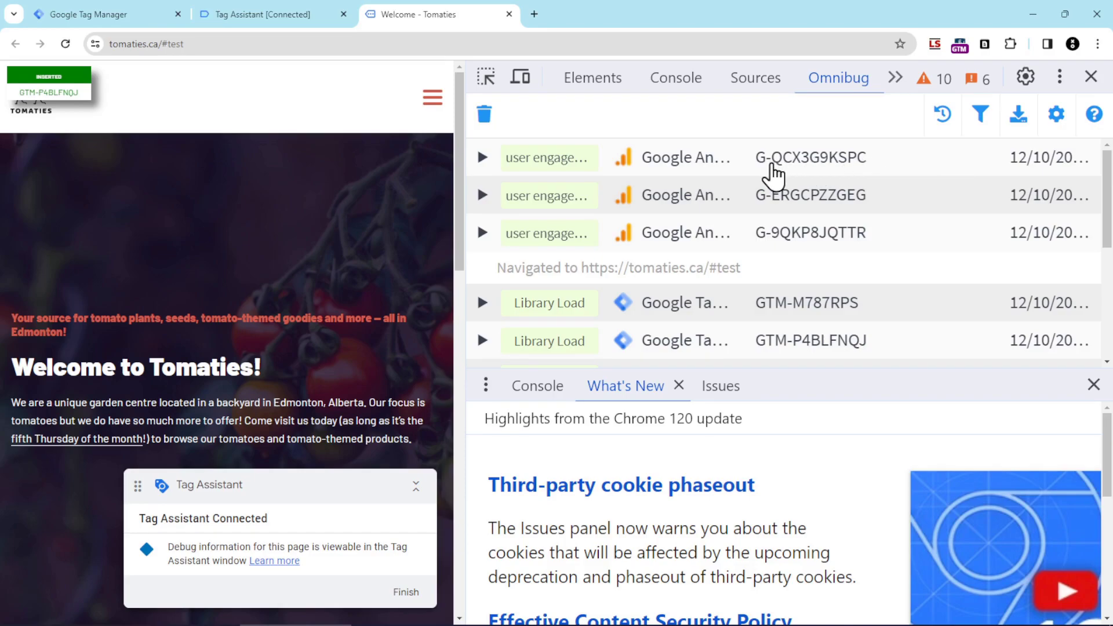
click(808, 175)
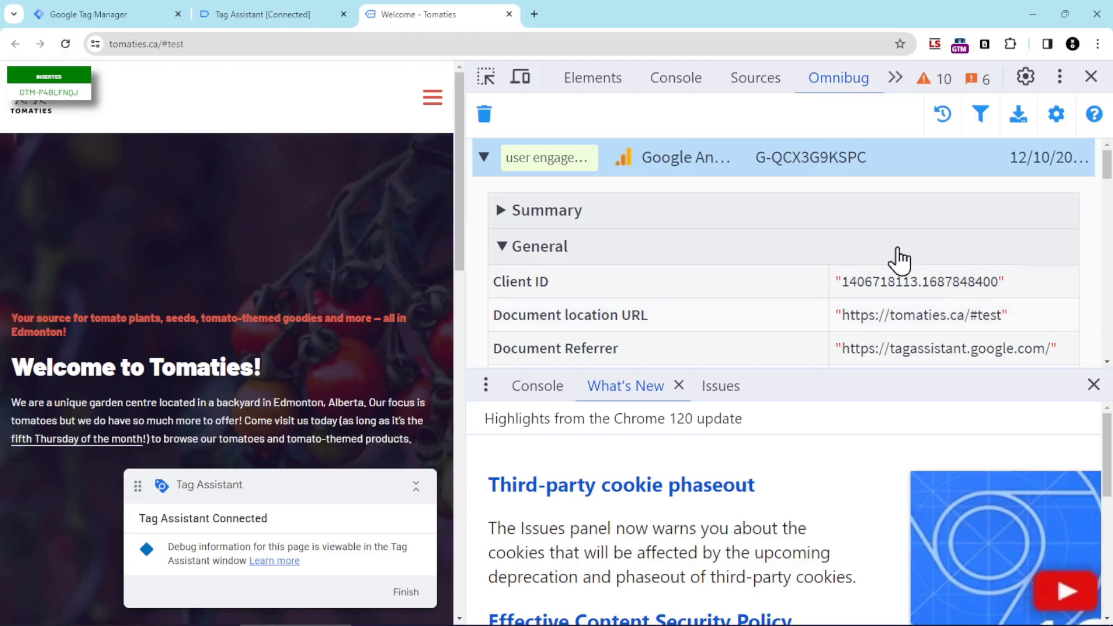
click(775, 166)
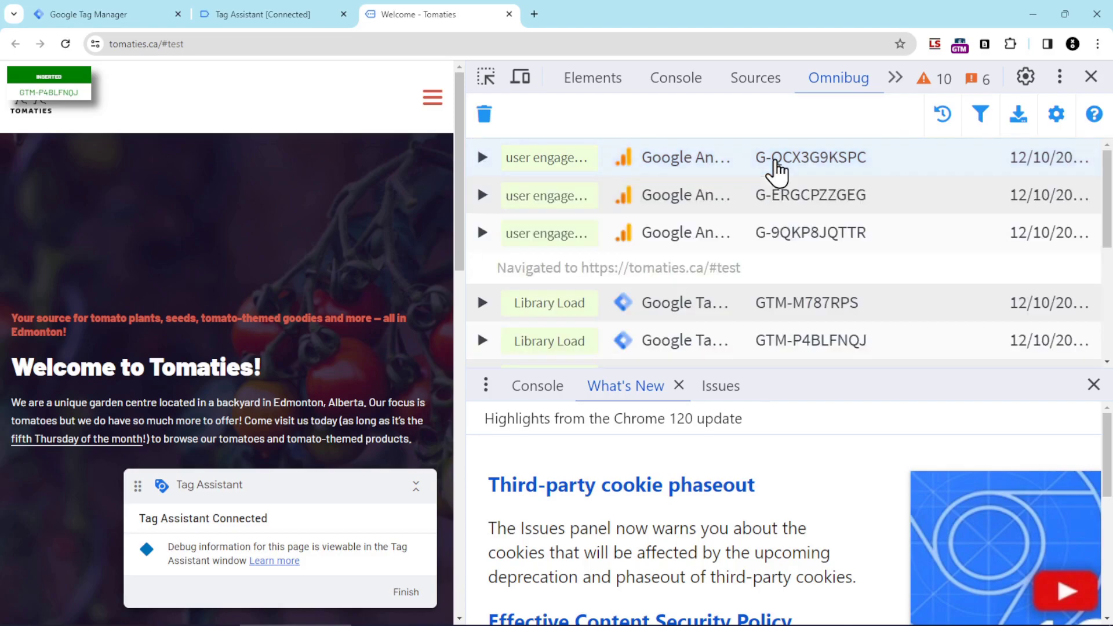
click(794, 203)
scroll(822, 264, down, 1)
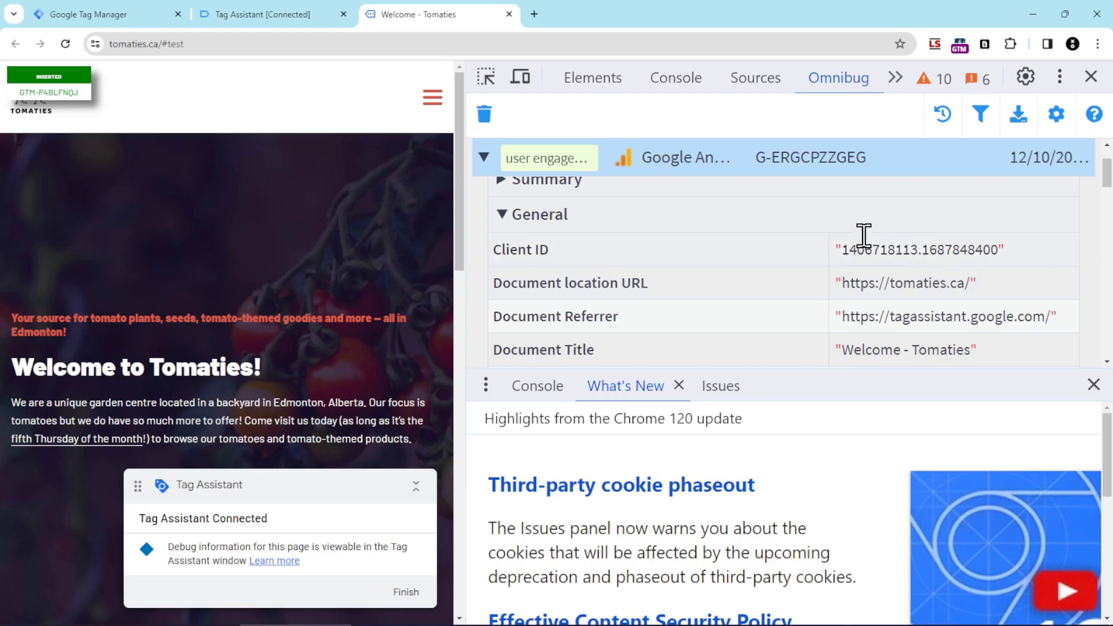
click(817, 169)
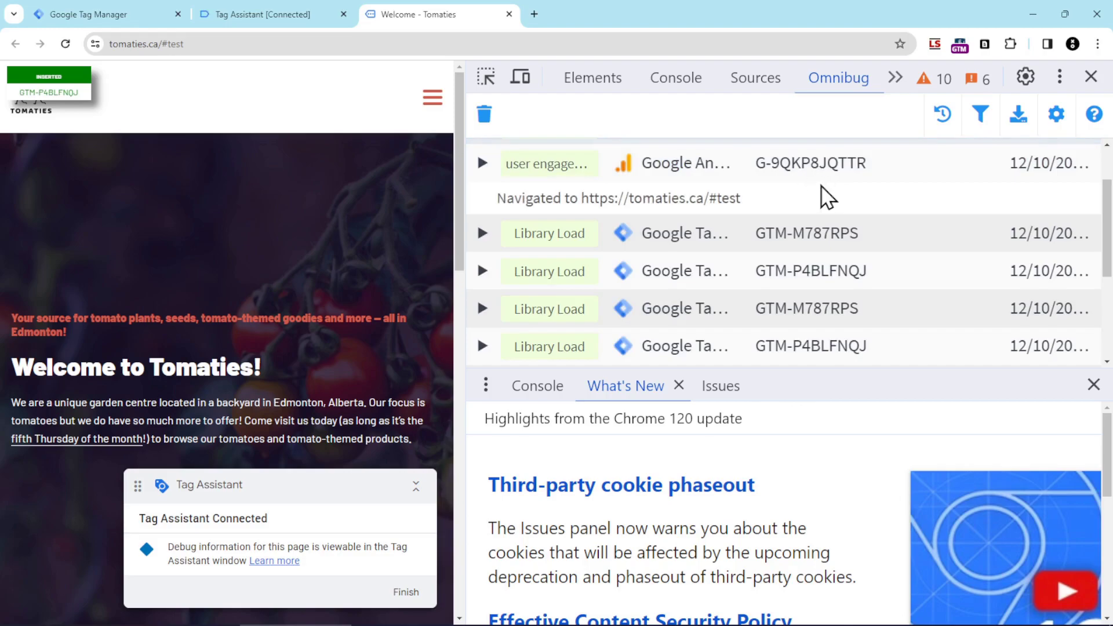
scroll(822, 186, up, 2)
click(795, 163)
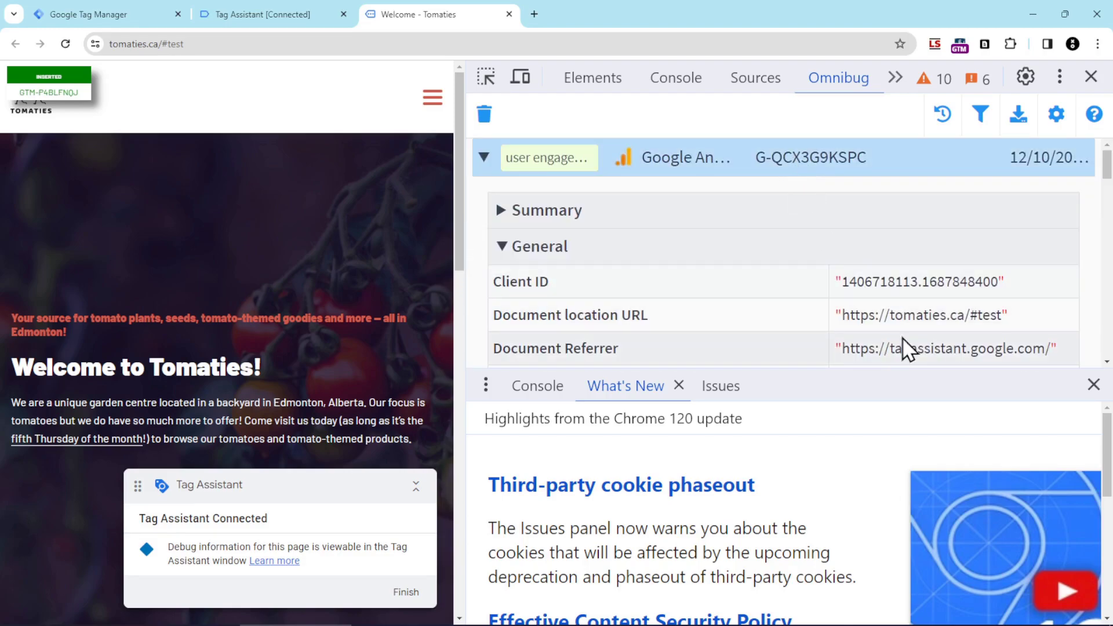